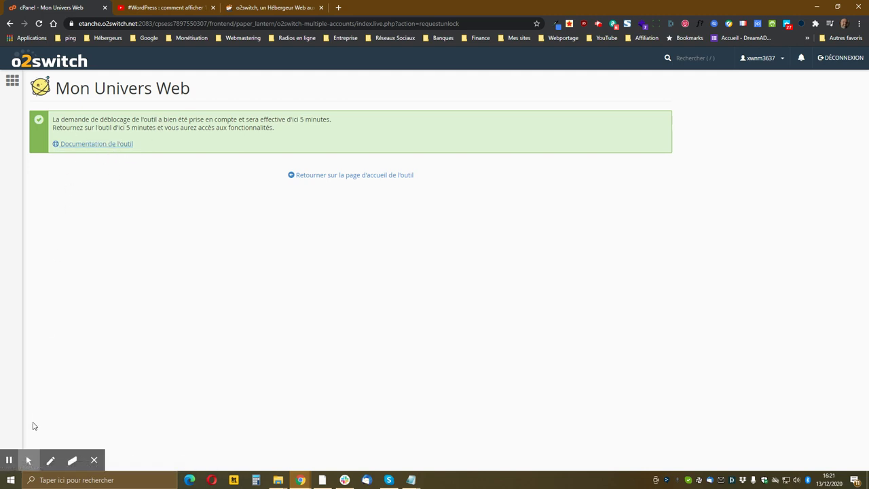
# Request the Mon Univers Web unlock, then reload to check the 5-minute activation.
pyautogui.click(9, 460)
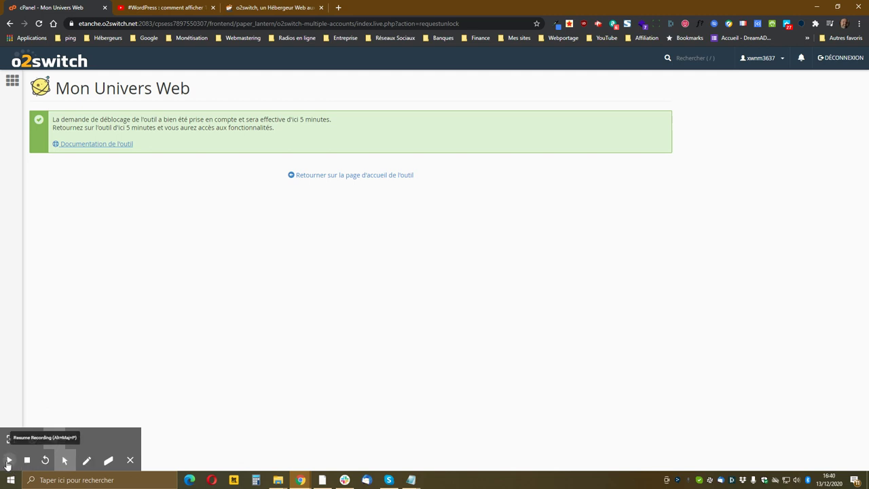
pyautogui.click(8, 460)
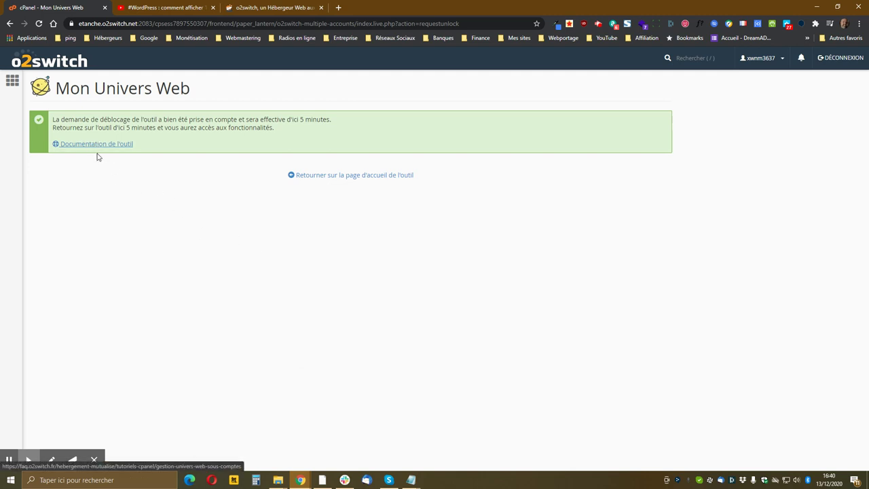
pyautogui.click(39, 23)
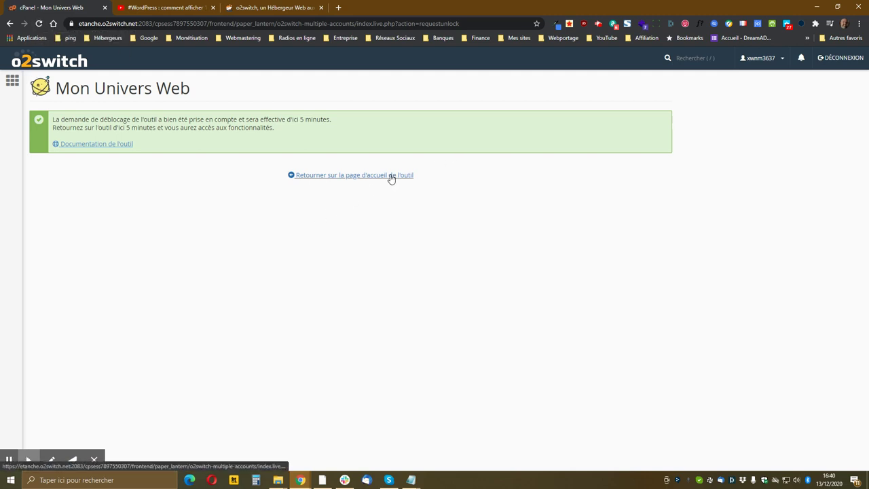
# Go back to the Mon Univers Web home page and scroll to the 'Création d'une Lune' form.
pyautogui.click(318, 178)
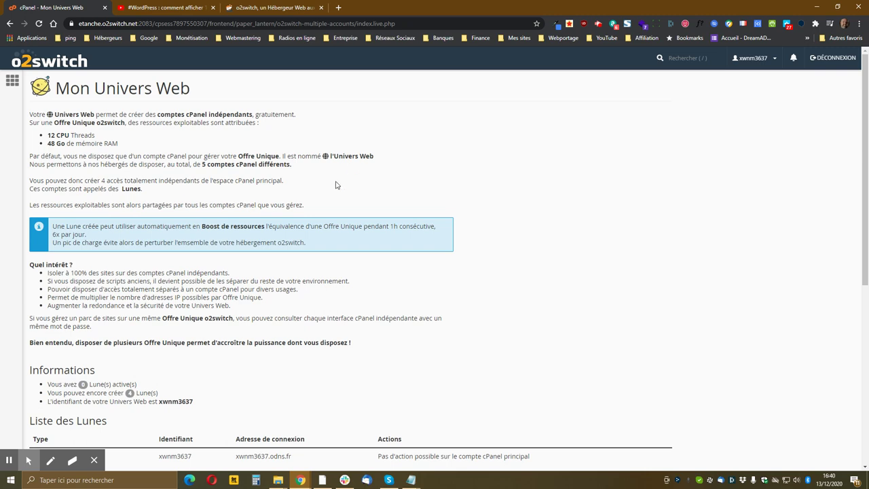
pyautogui.scroll(-3, 320, 181)
pyautogui.scroll(-3, 330, 190)
pyautogui.scroll(-2, 328, 199)
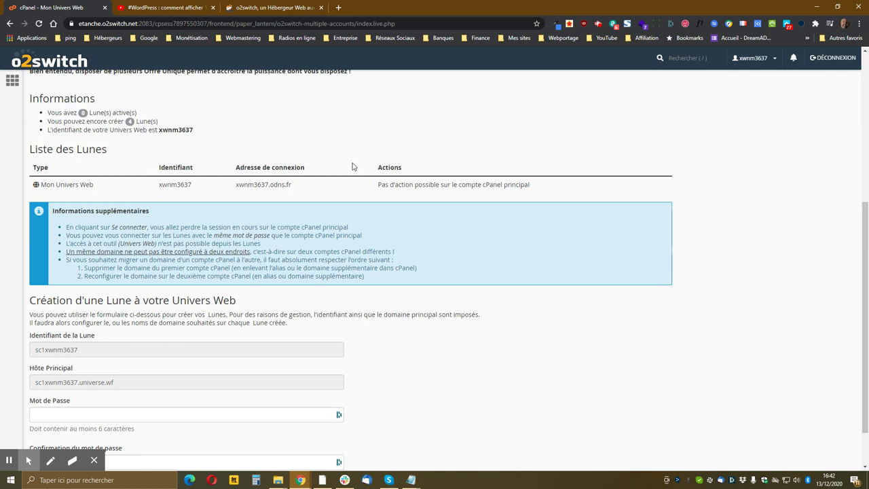
pyautogui.scroll(-1, 89, 198)
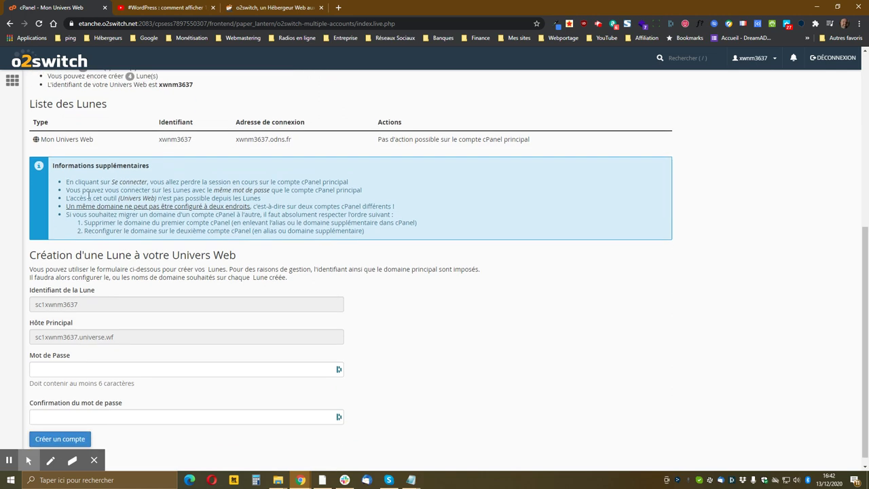
pyautogui.scroll(-1, 88, 196)
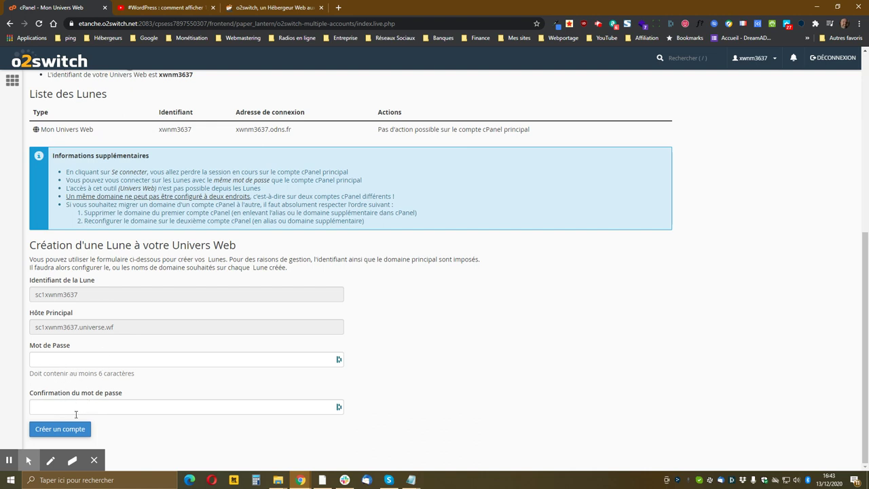
pyautogui.click(11, 467)
pyautogui.click(42, 436)
pyautogui.click(57, 434)
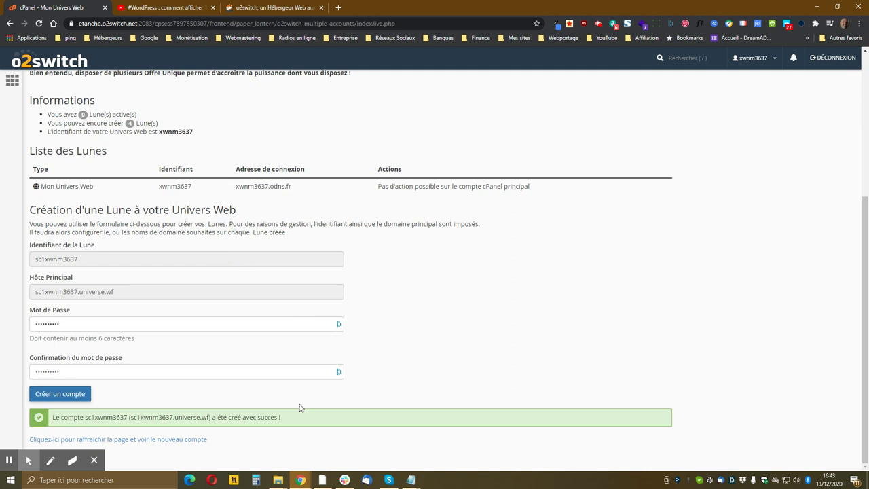
pyautogui.click(170, 438)
pyautogui.scroll(-3, 262, 233)
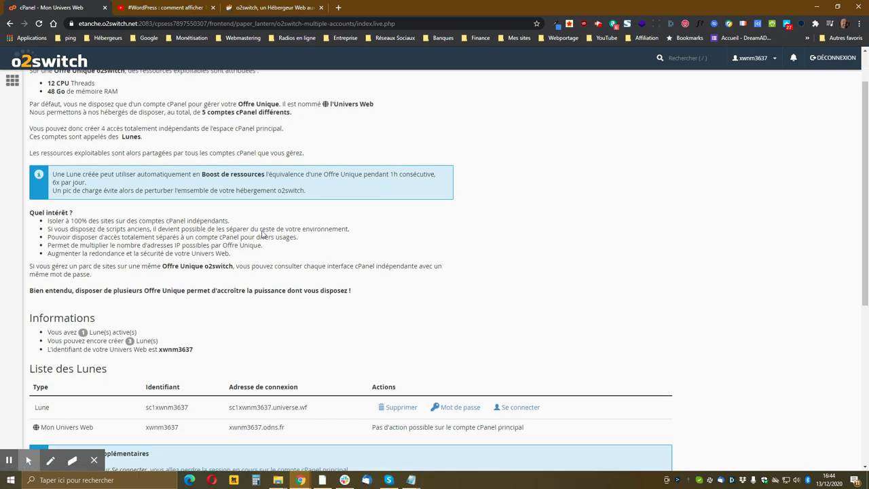
pyautogui.scroll(-2, 105, 284)
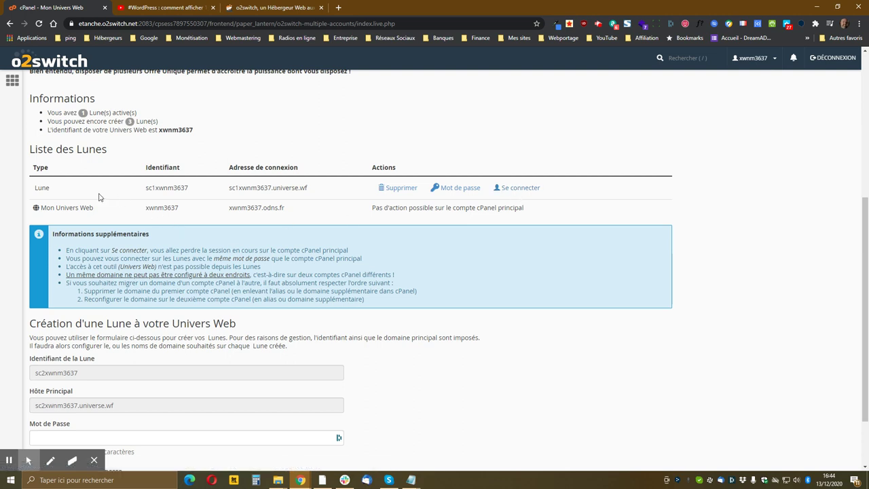
pyautogui.middleClick(519, 190)
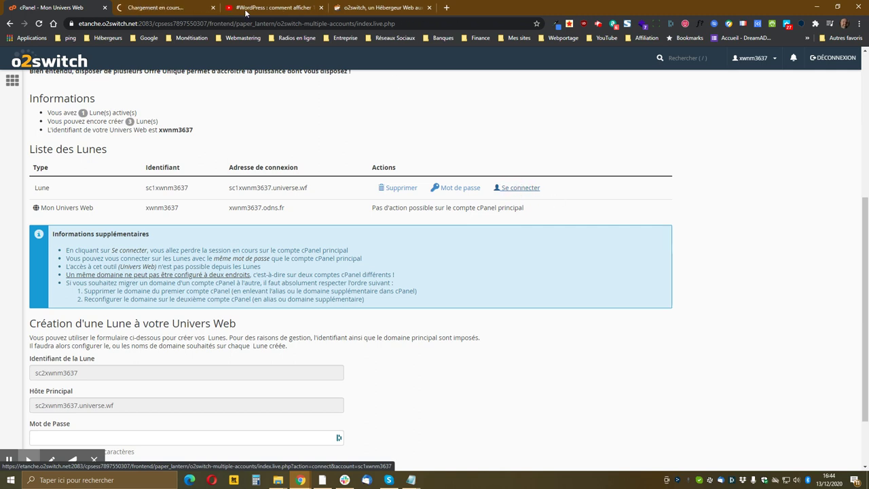
pyautogui.click(182, 7)
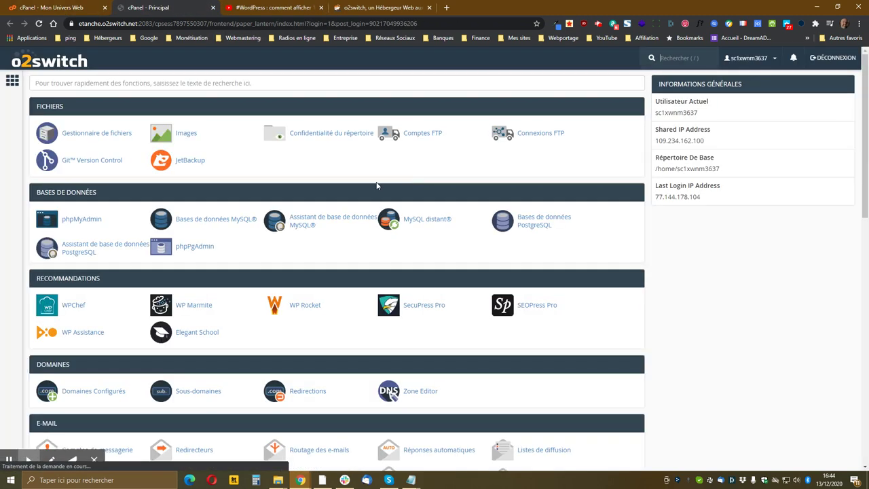
pyautogui.scroll(-3, 572, 189)
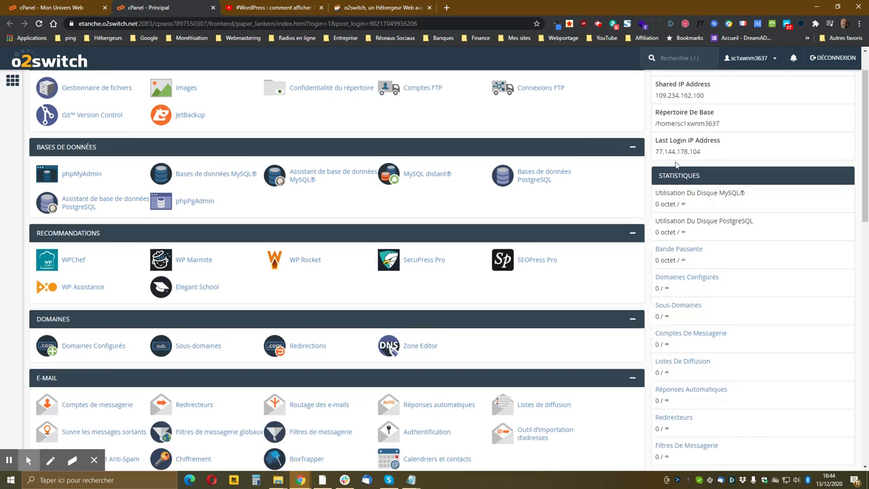
pyautogui.scroll(-7, 572, 189)
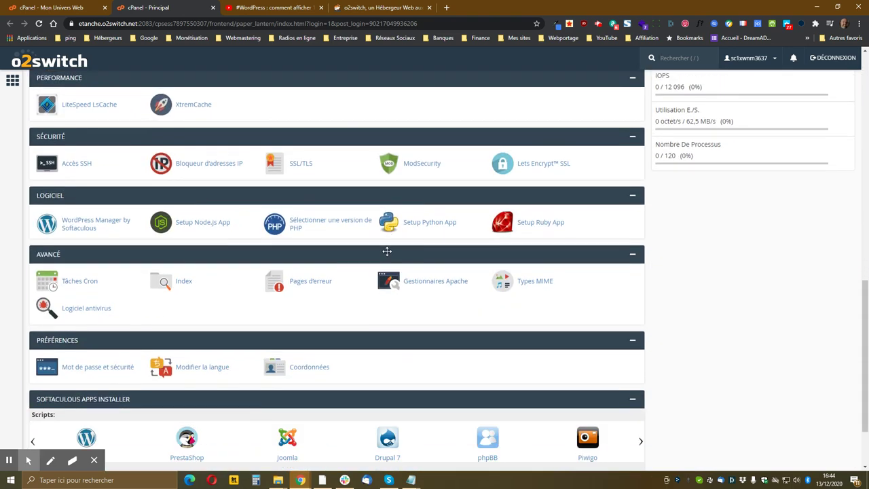
pyautogui.scroll(7, 407, 289)
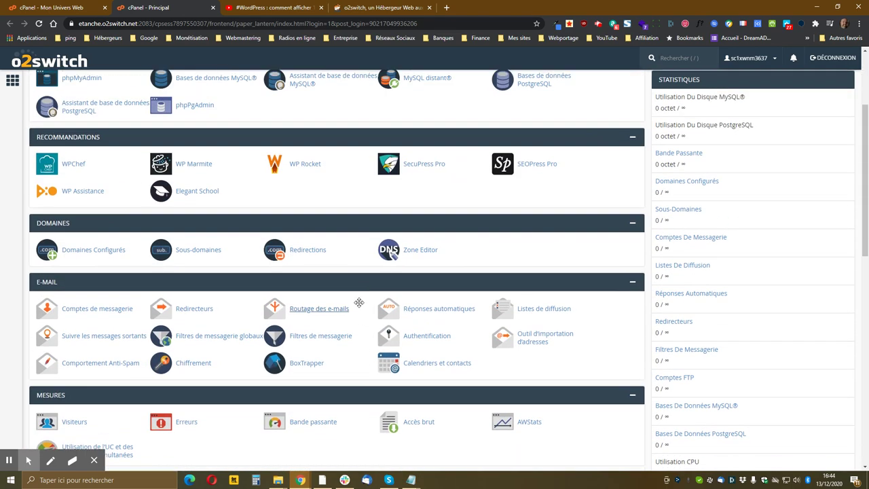
pyautogui.scroll(2, 356, 299)
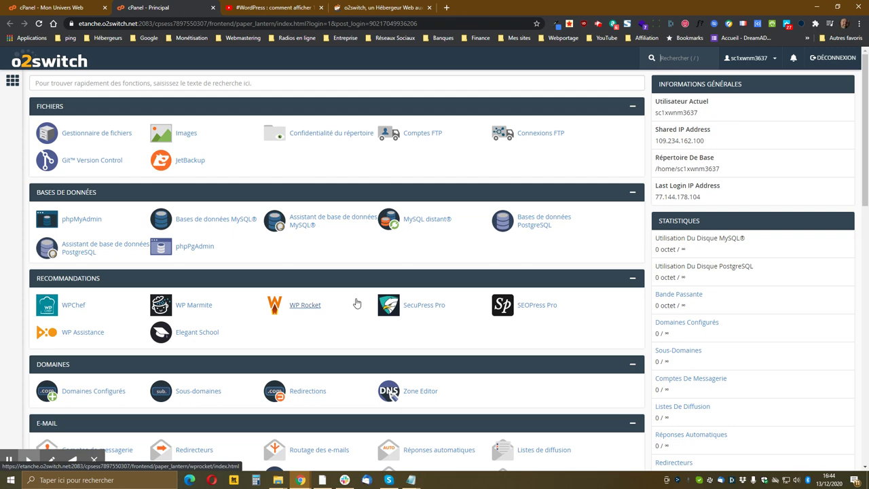
pyautogui.press('/')
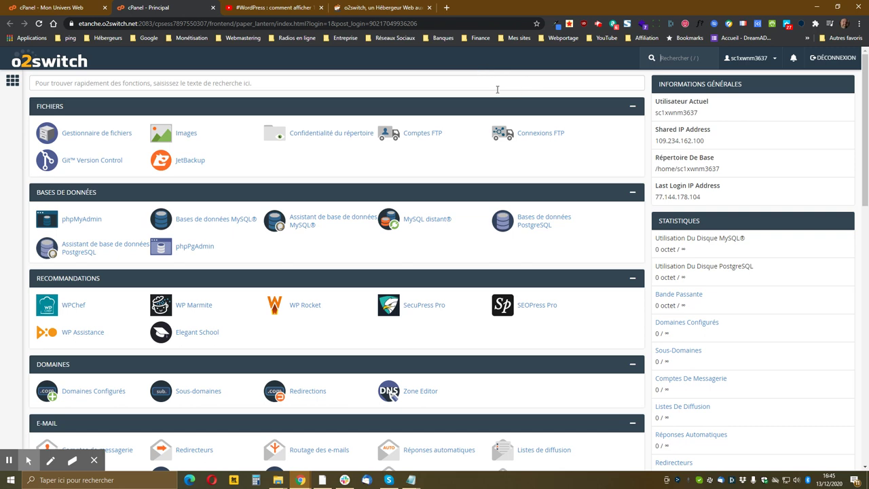
pyautogui.scroll(-2, 394, 162)
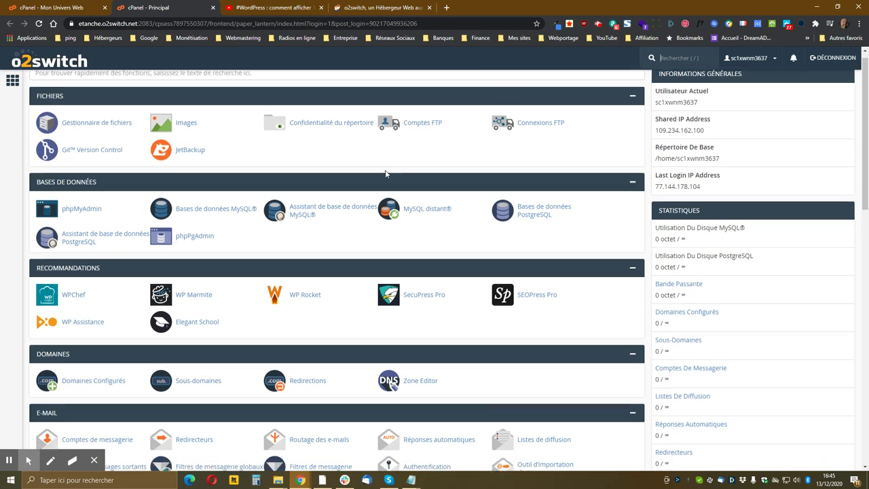
pyautogui.scroll(-1, 384, 180)
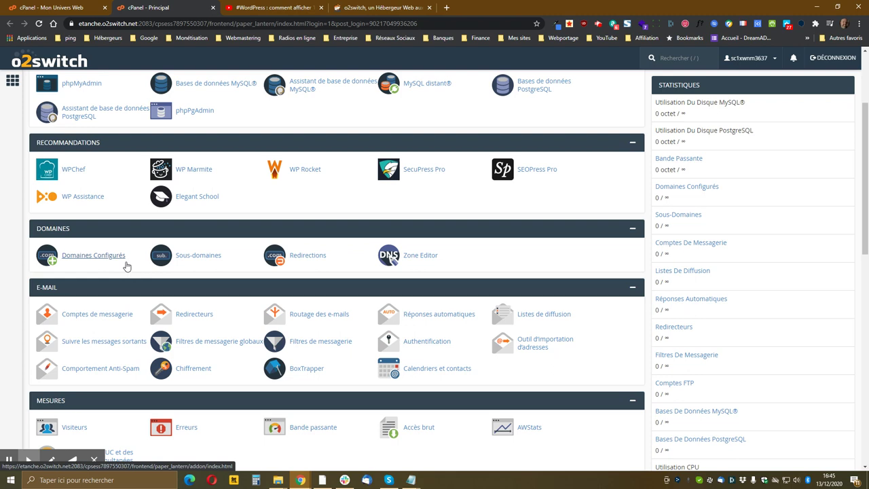
pyautogui.click(102, 262)
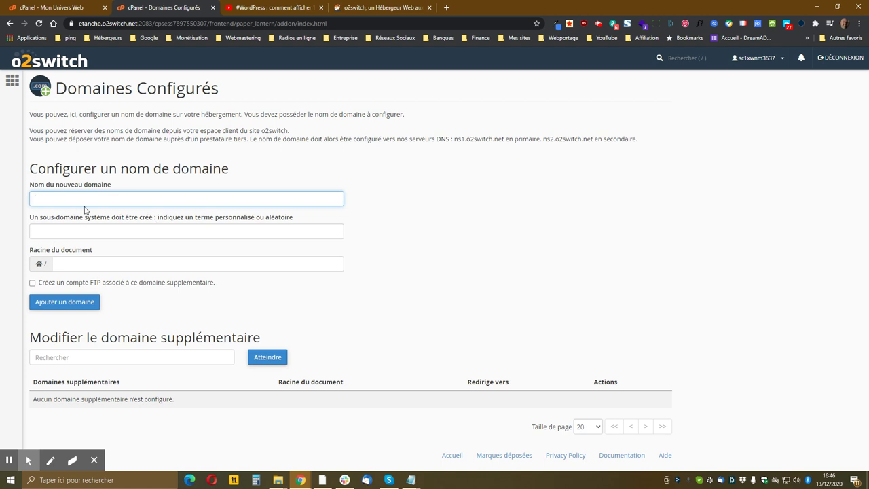
# Enter domaine-de-test.com as the new domain so subdomain and document root auto-fill.
pyautogui.write('domaine')
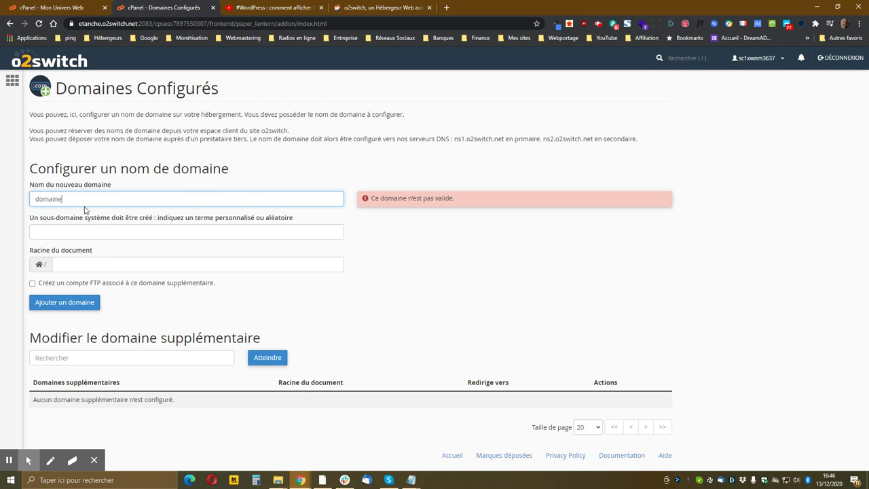
pyautogui.write('-de-test.com')
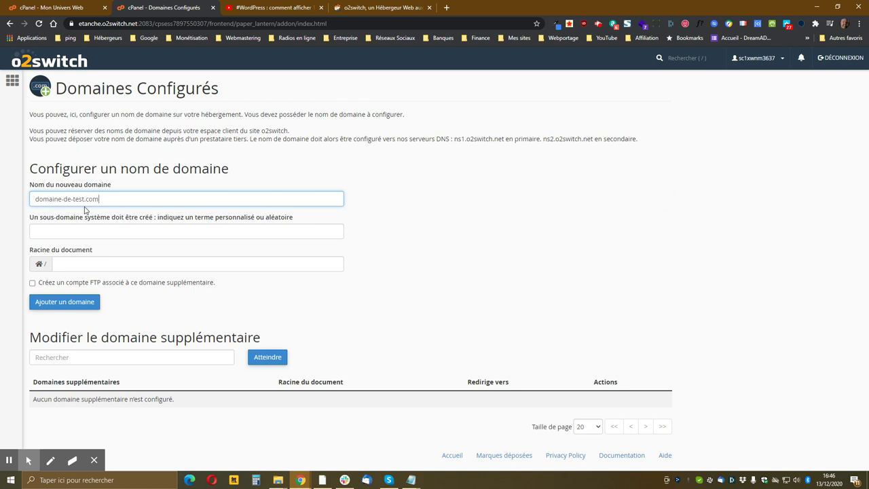
pyautogui.press('Tab')
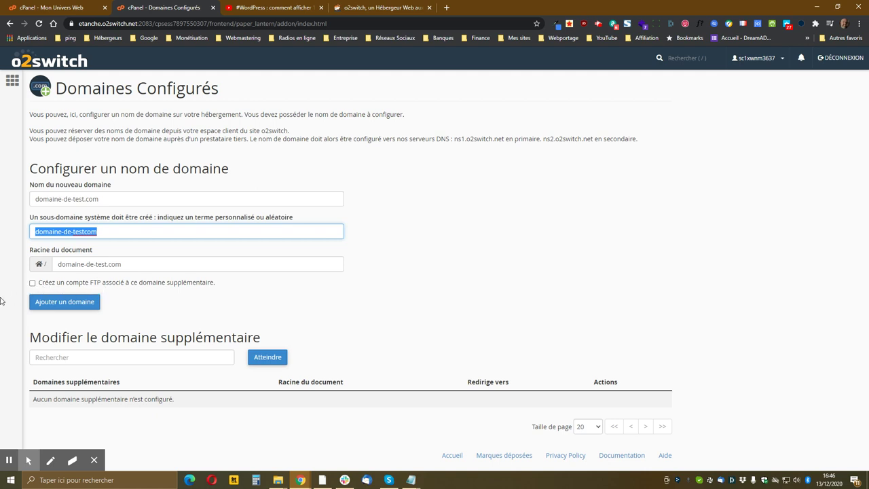
# Tick 'Créez un compte FTP associé' and enter a mixed-case FTP password.
pyautogui.click(33, 283)
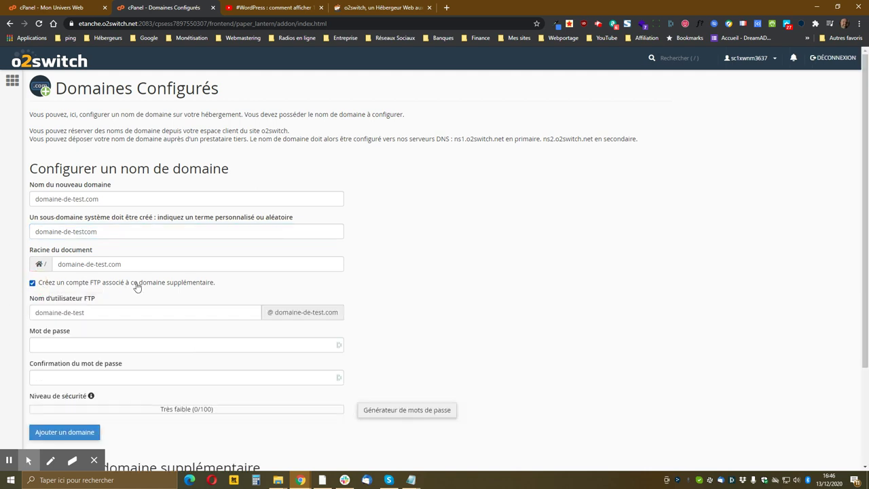
pyautogui.scroll(-2, 155, 292)
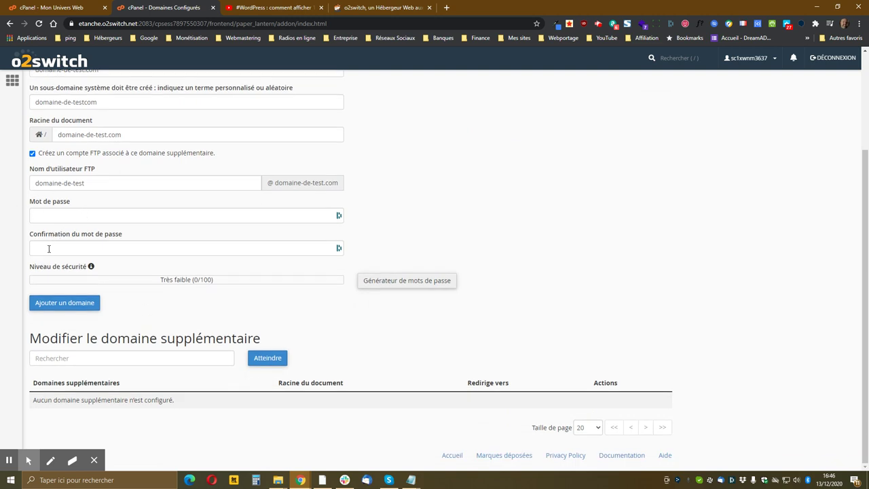
pyautogui.click(120, 215)
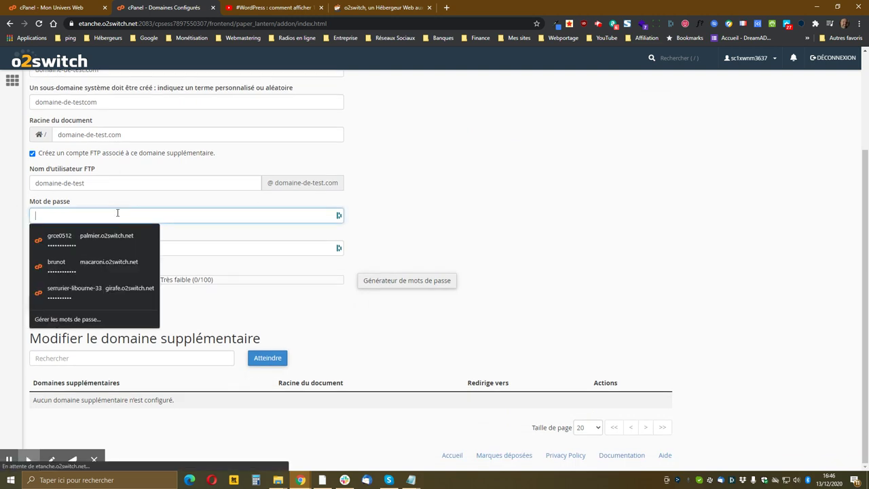
pyautogui.write('a')
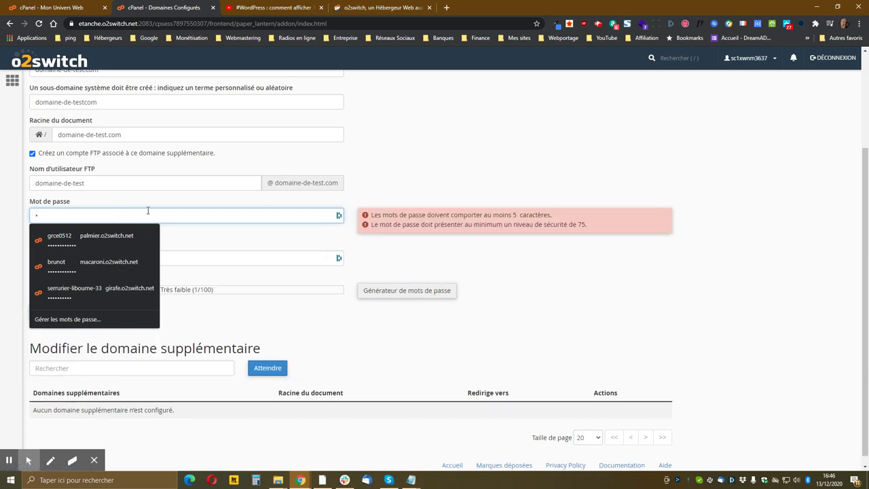
pyautogui.press('capslock')
pyautogui.write('AAAA')
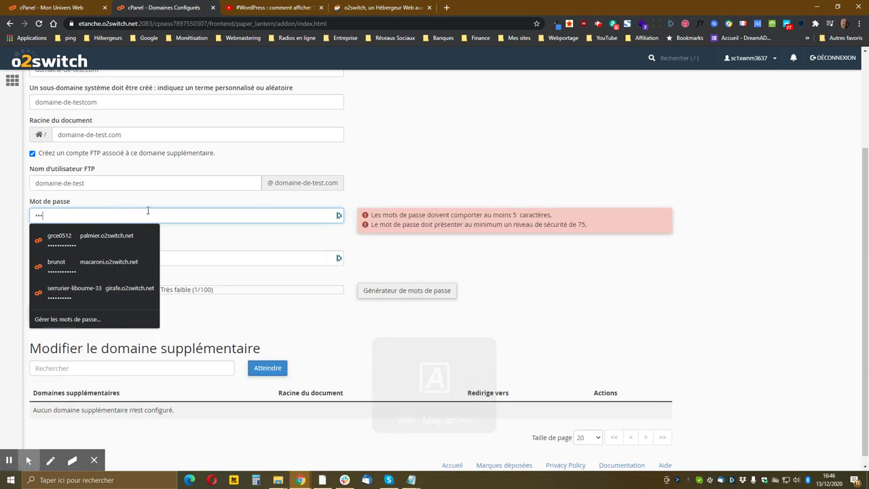
pyautogui.press('capslock')
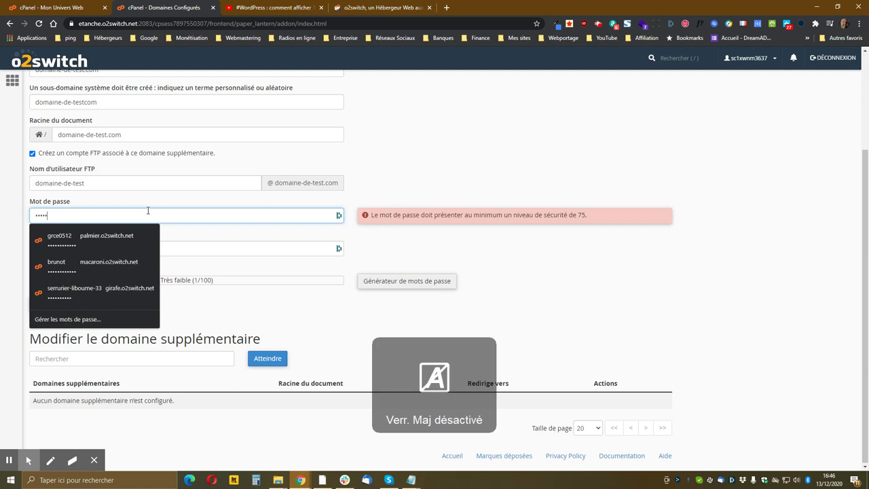
pyautogui.write('aaa')
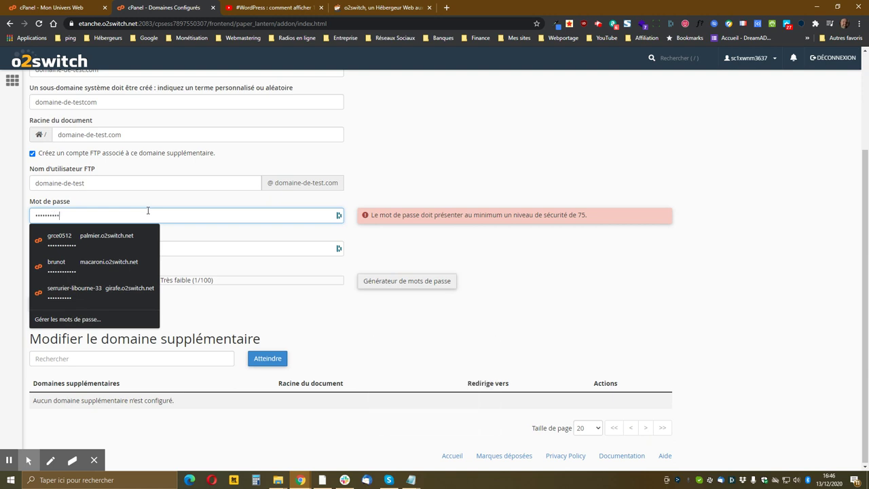
# Confirm the FTP password and add domaine-de-test.com with its FTP account.
pyautogui.press('Tab')
pyautogui.write('a')
pyautogui.press('capslock')
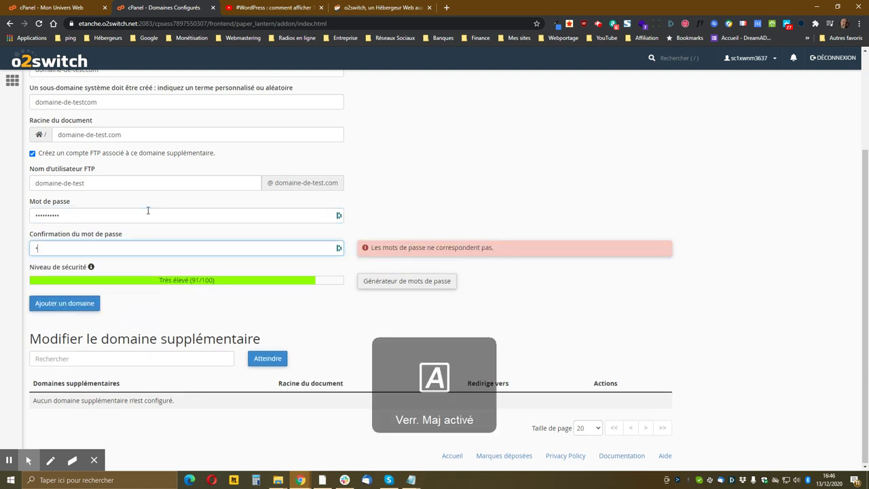
pyautogui.write('AAAA')
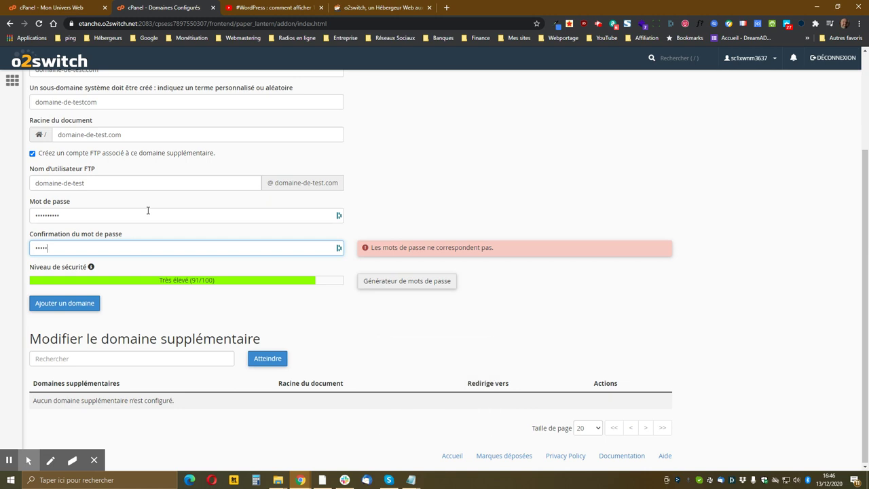
pyautogui.press('capslock')
pyautogui.write('aaaaa')
pyautogui.press('Tab')
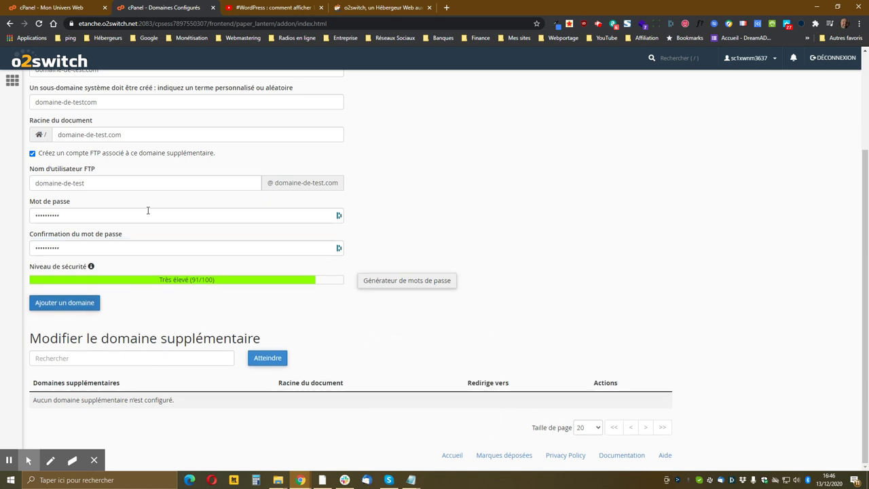
pyautogui.click(59, 305)
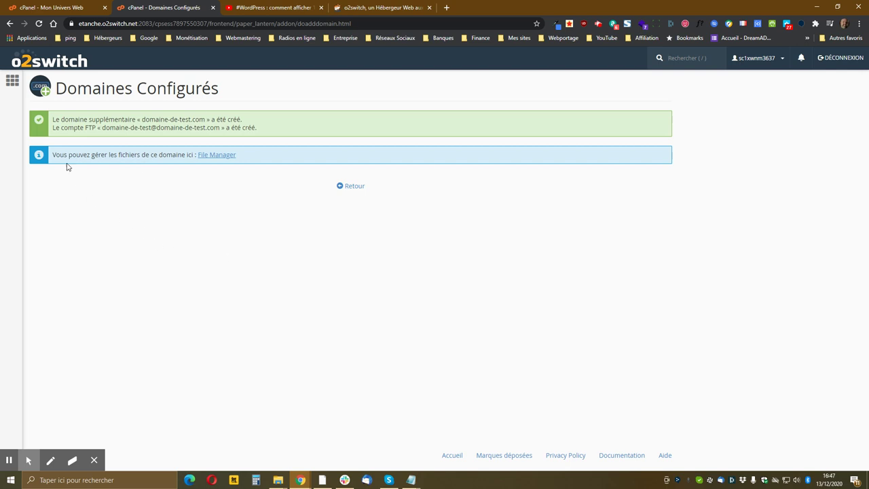
# Return to the main cPanel home page via the grid menu icon.
pyautogui.click(10, 84)
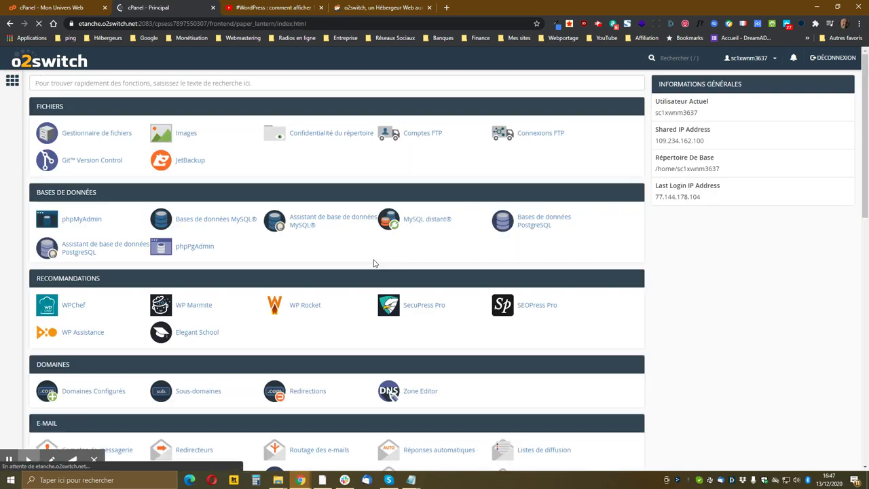
pyautogui.scroll(-1, 116, 223)
# Check domaine-de-test.com in Domaines Configurés, then switch to the YouTube WordPress Elementor video tab.
pyautogui.click(89, 300)
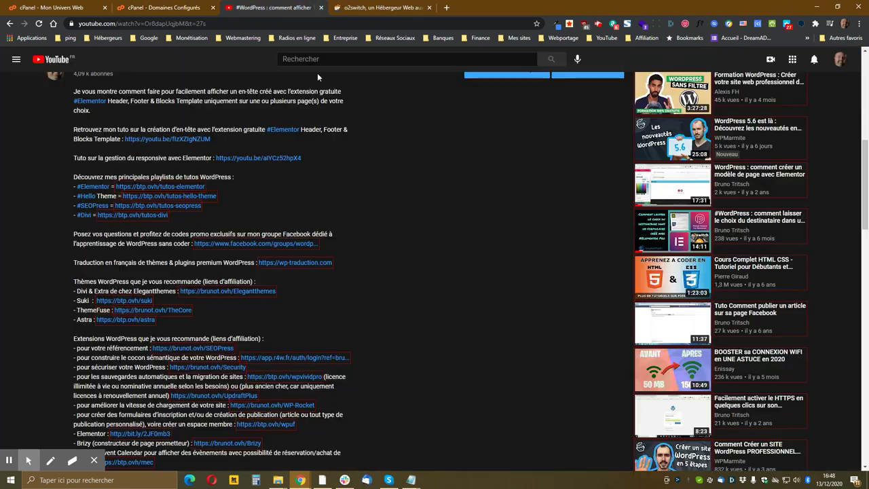
pyautogui.click(271, 7)
pyautogui.scroll(4, 397, 319)
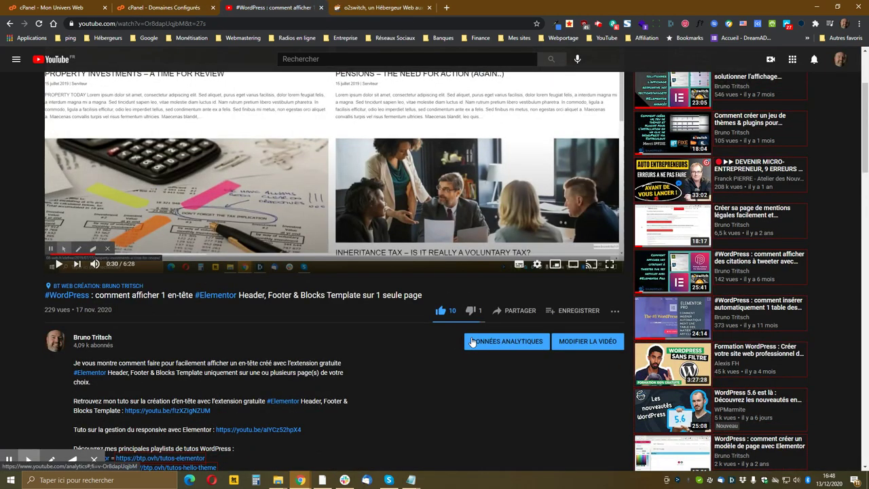
pyautogui.scroll(-3, 351, 361)
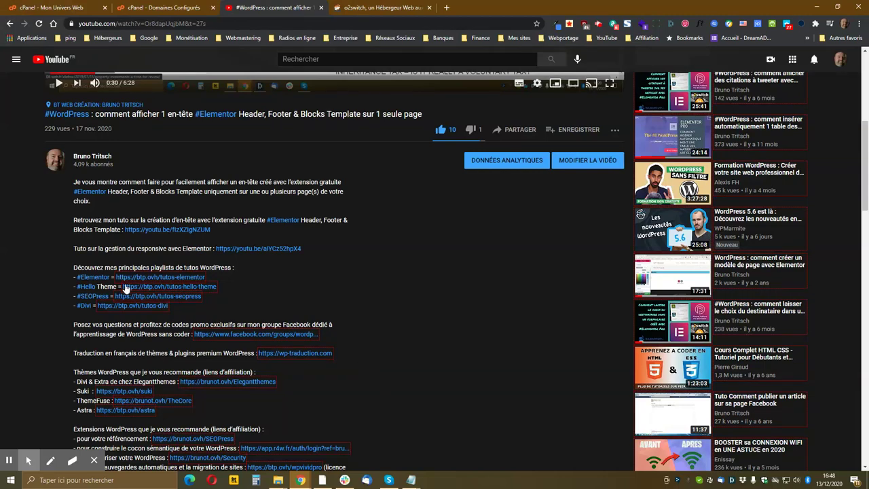